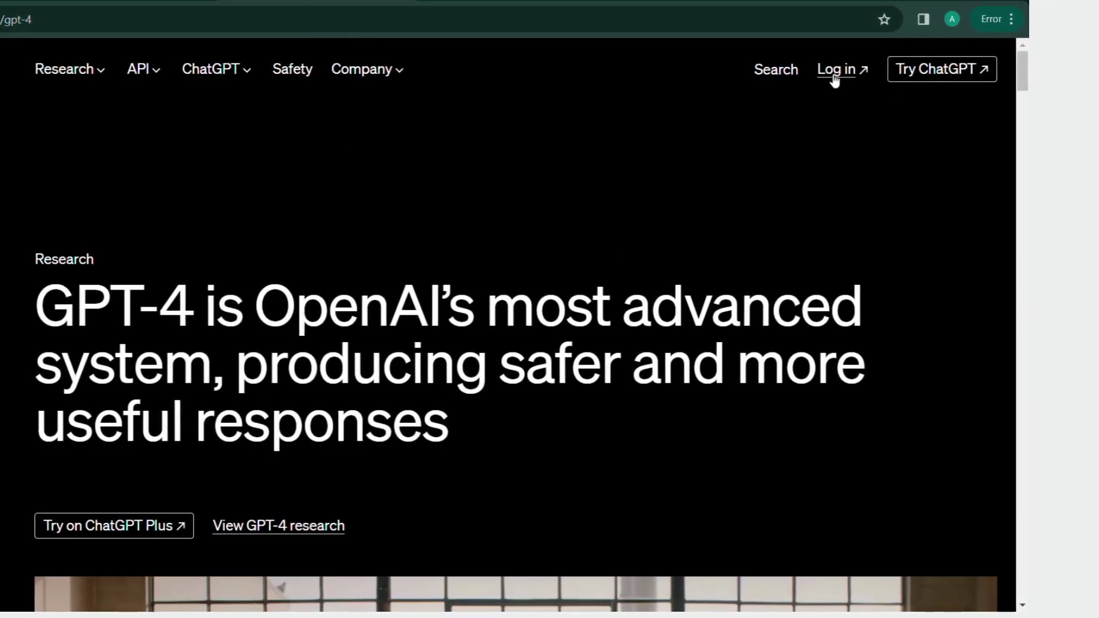
Log in to ChatGPT and switch the chat to GPT-4 with the Plugins model
click(833, 68)
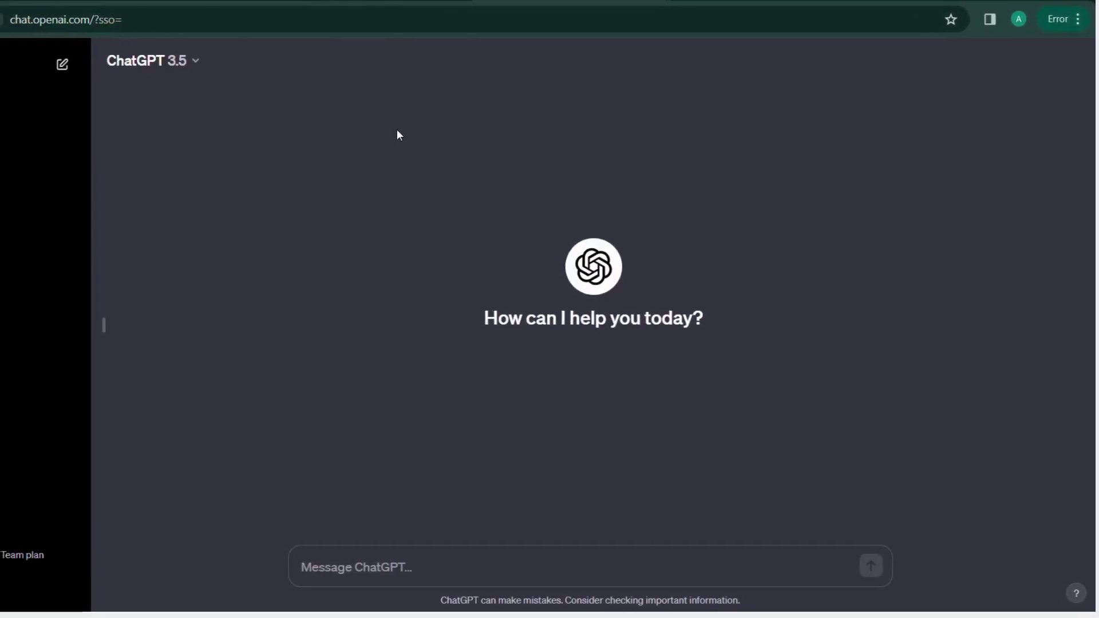
click(211, 64)
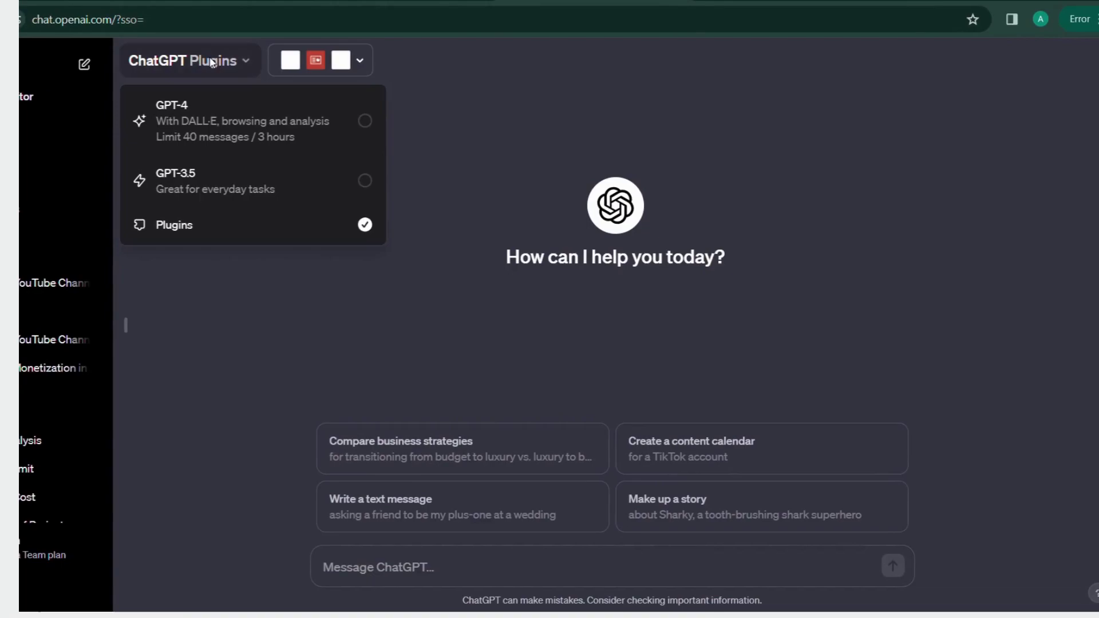
click(215, 116)
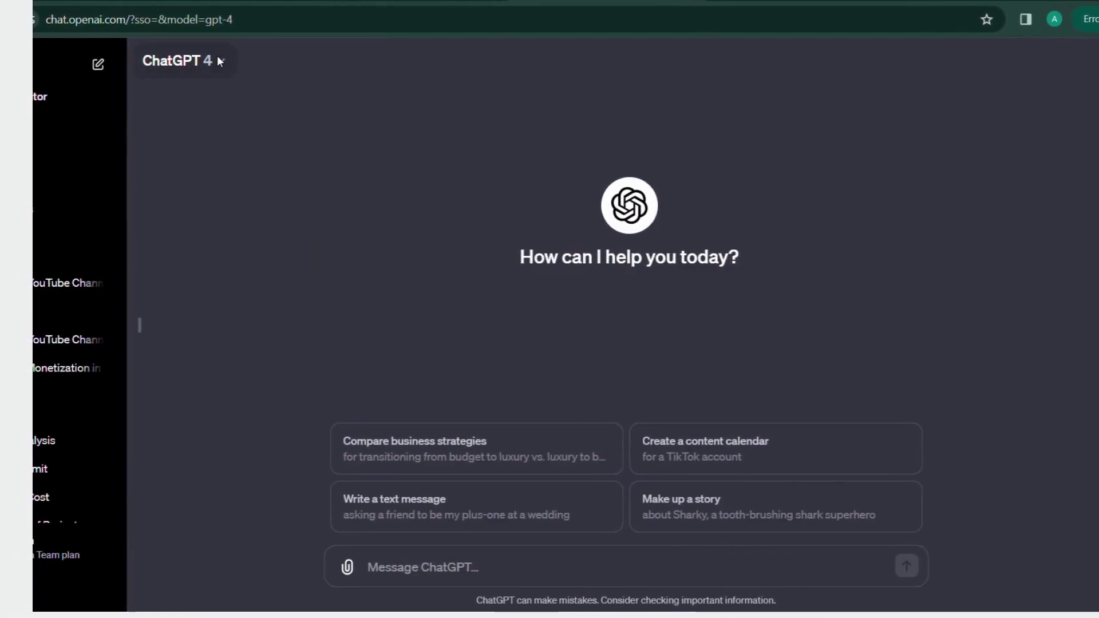
click(210, 60)
click(232, 223)
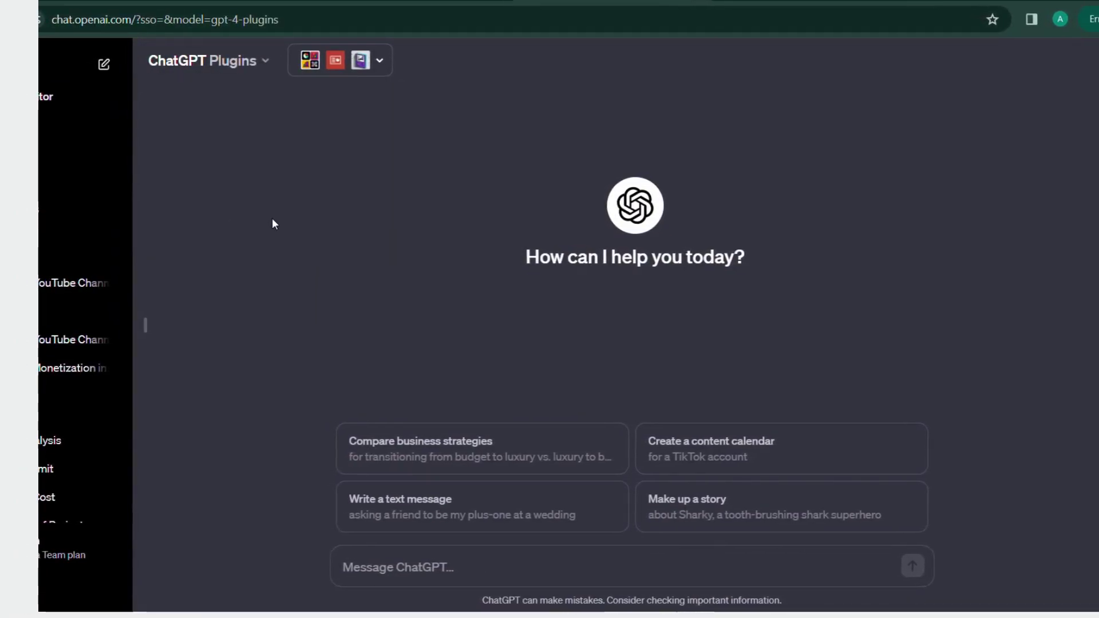
Check the enabled plugins and open the plugin store, ready to search
click(380, 61)
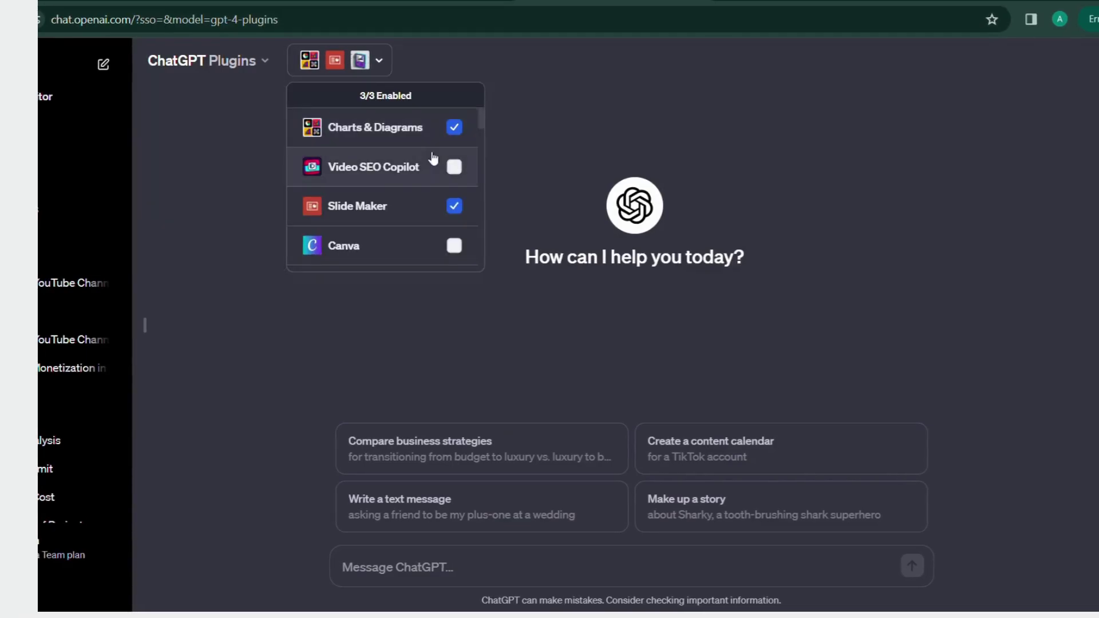
scroll(375, 229, down, 5)
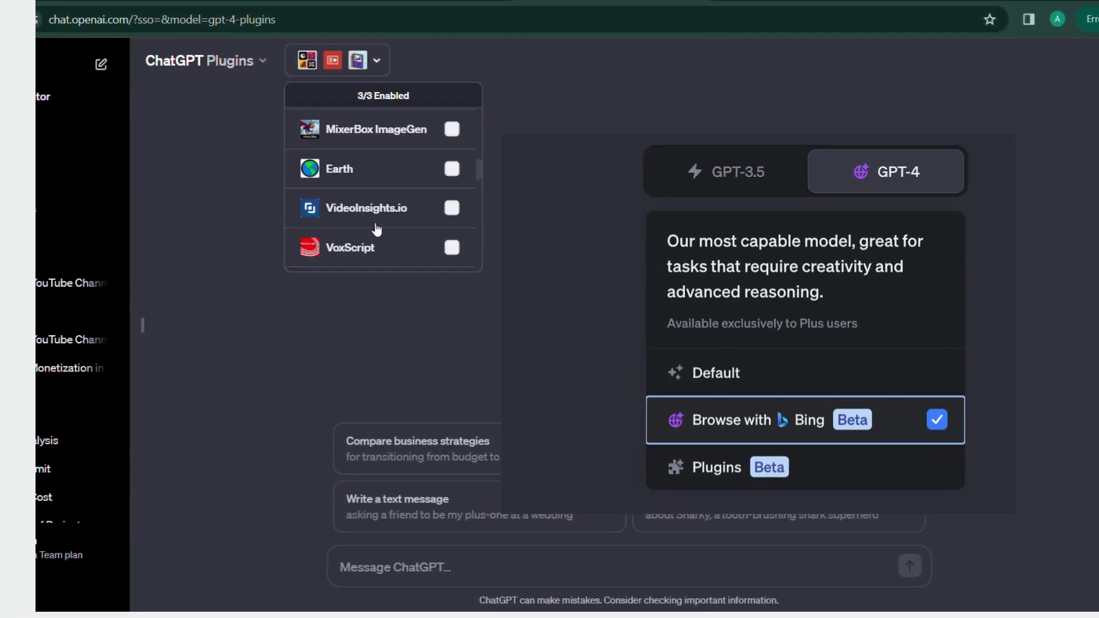
scroll(376, 230, down, 8)
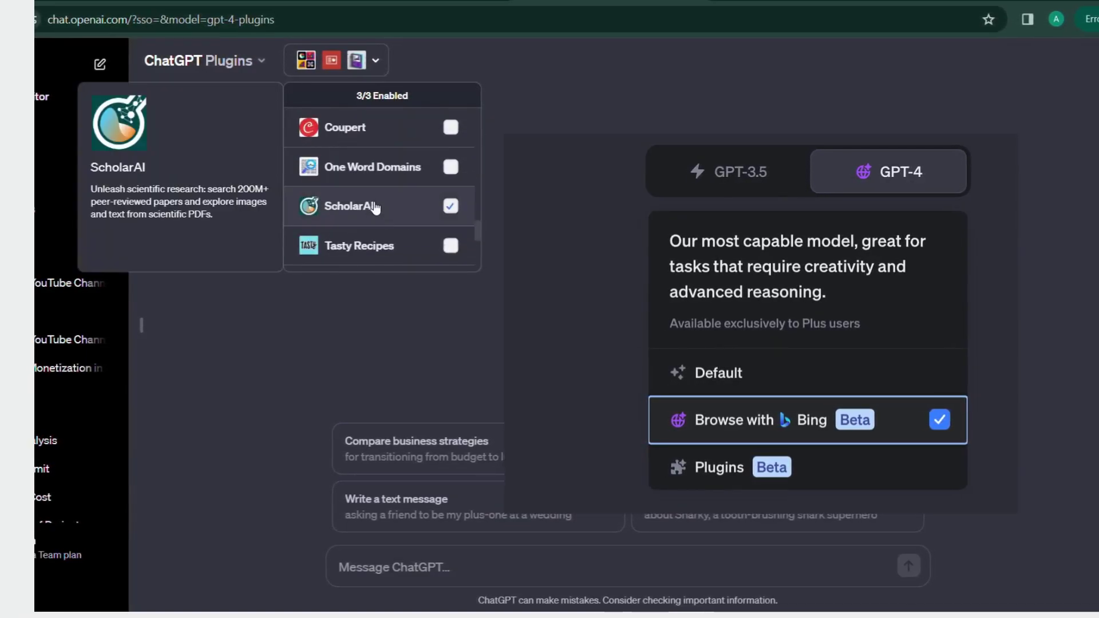
scroll(360, 223, down, 5)
click(360, 258)
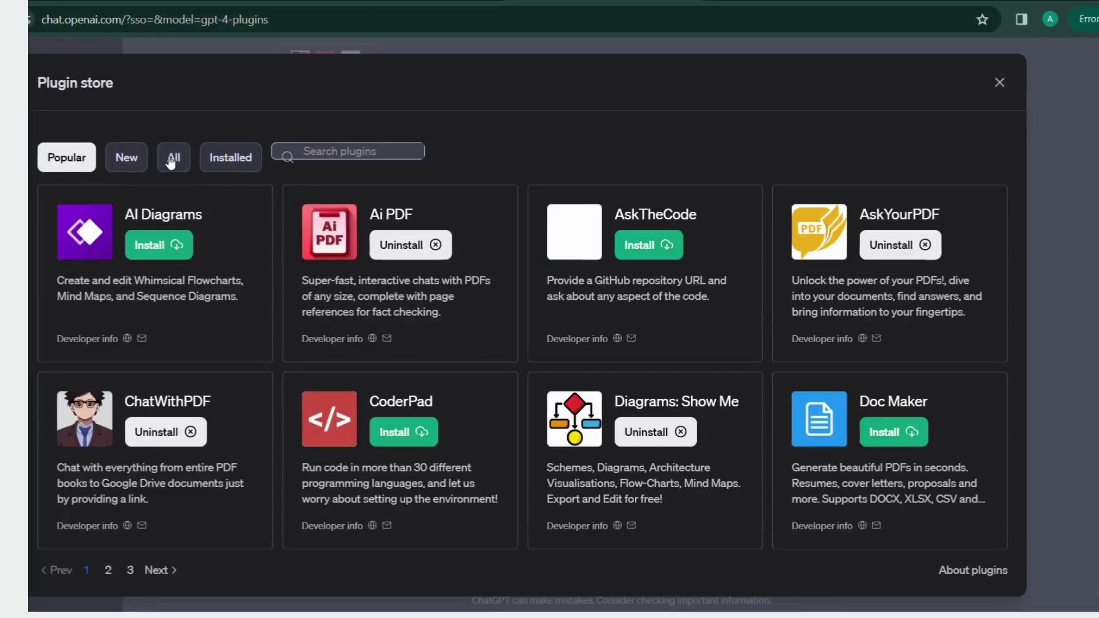
click(325, 155)
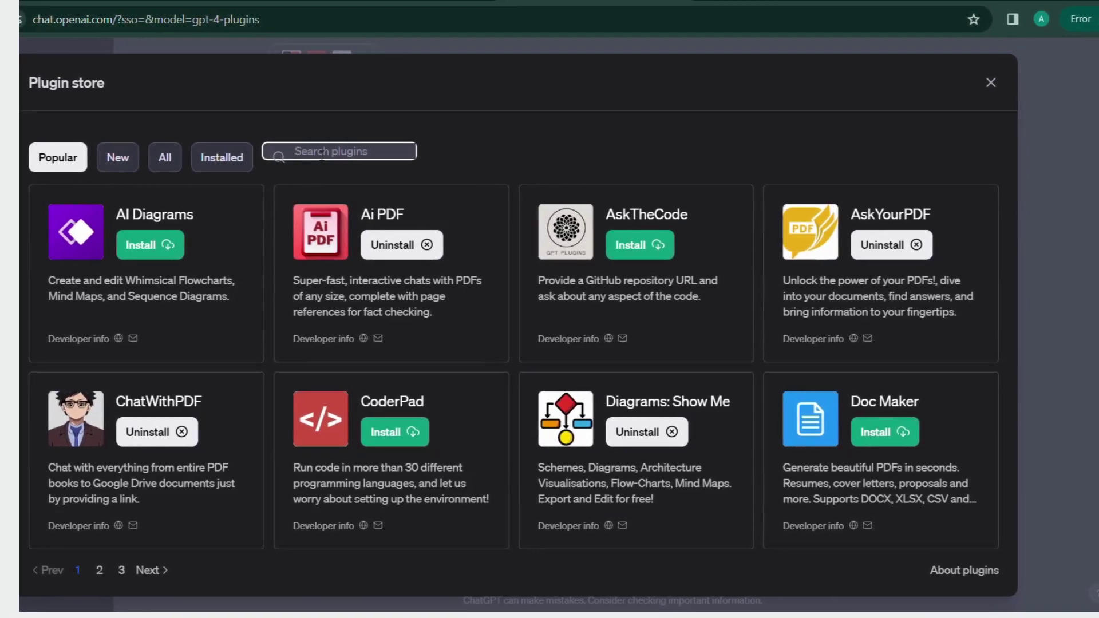
text(slide)
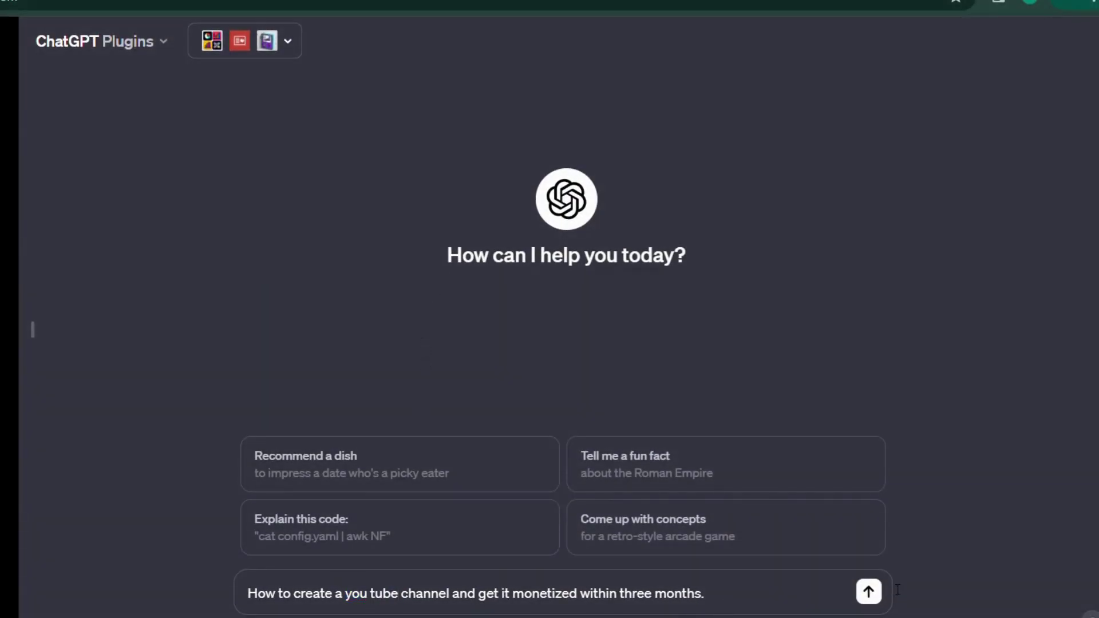
Send the question about starting a YouTube channel and monetizing it within three months
key(Return)
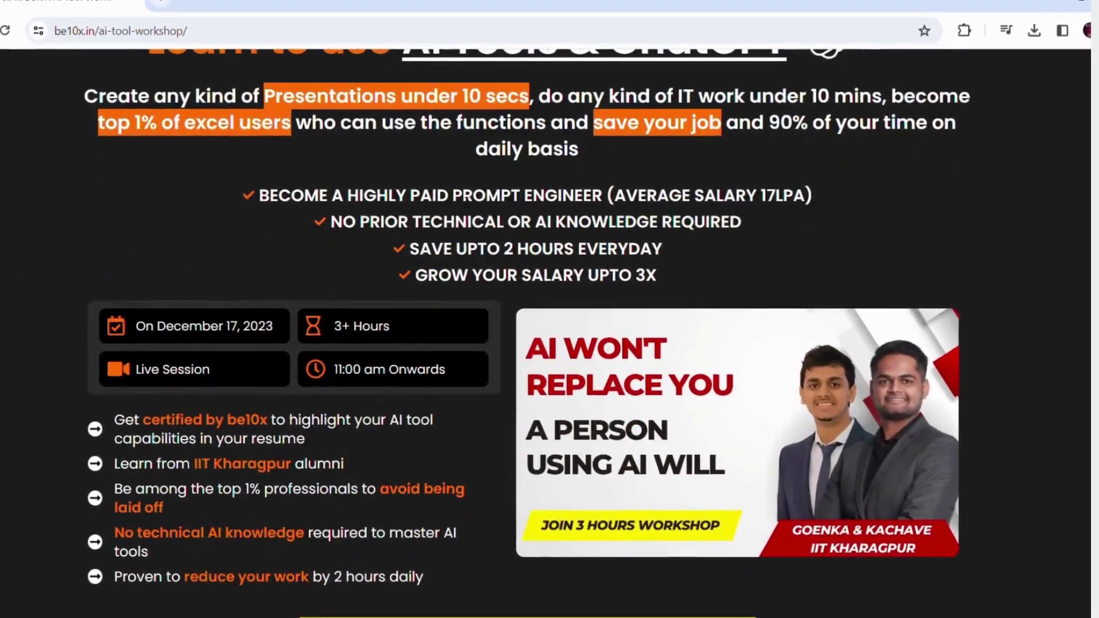
scroll(459, 194, down, 4)
scroll(458, 194, up, 3)
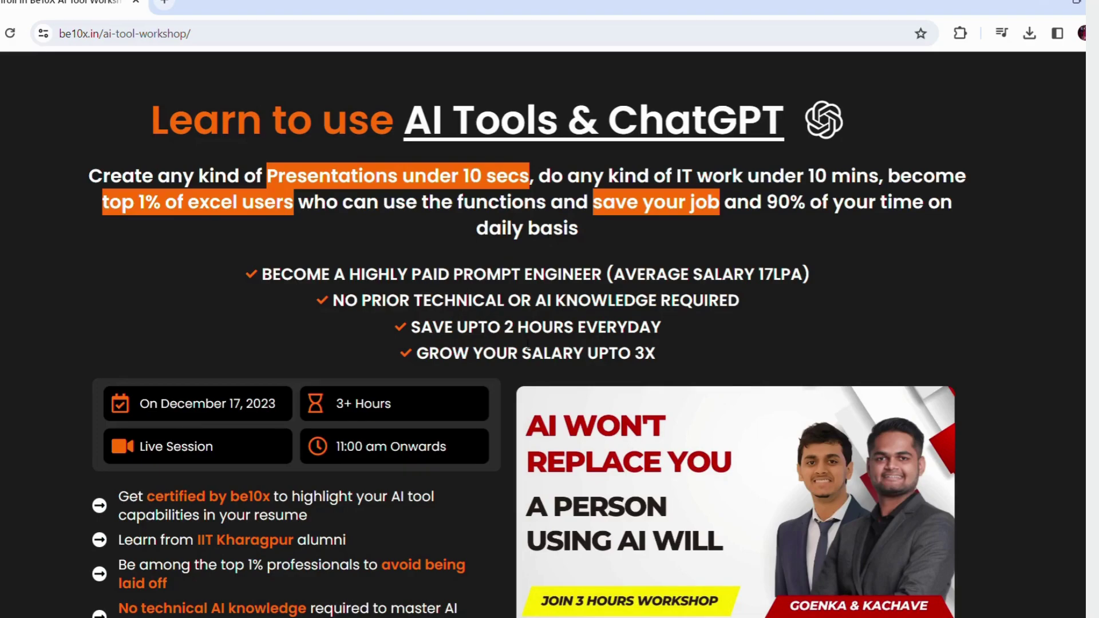
scroll(521, 328, down, 2)
scroll(522, 328, down, 1)
scroll(522, 328, down, 1)
scroll(522, 329, down, 1)
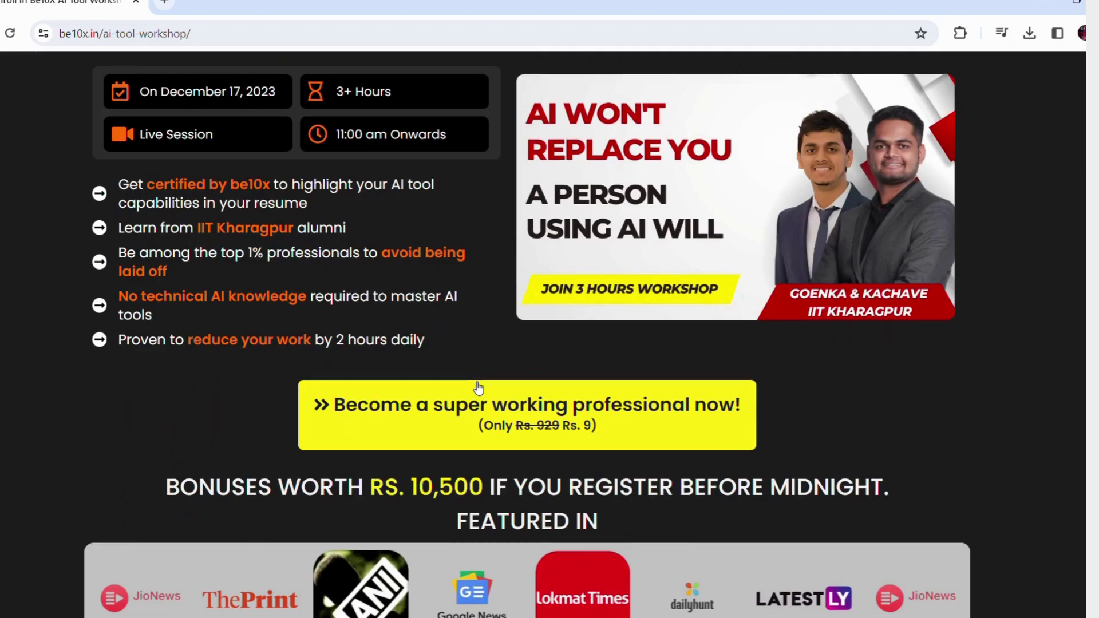
scroll(479, 388, down, 1)
scroll(479, 389, down, 3)
scroll(479, 389, down, 3)
scroll(478, 389, down, 2)
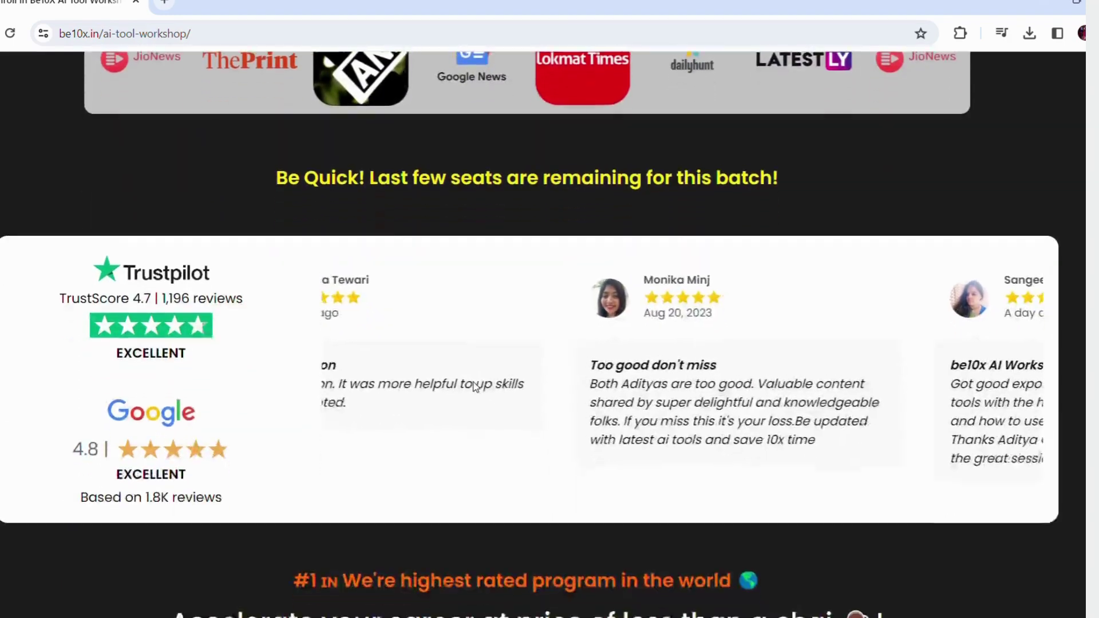
scroll(478, 388, down, 3)
scroll(468, 388, down, 3)
scroll(469, 389, down, 1)
scroll(468, 388, down, 3)
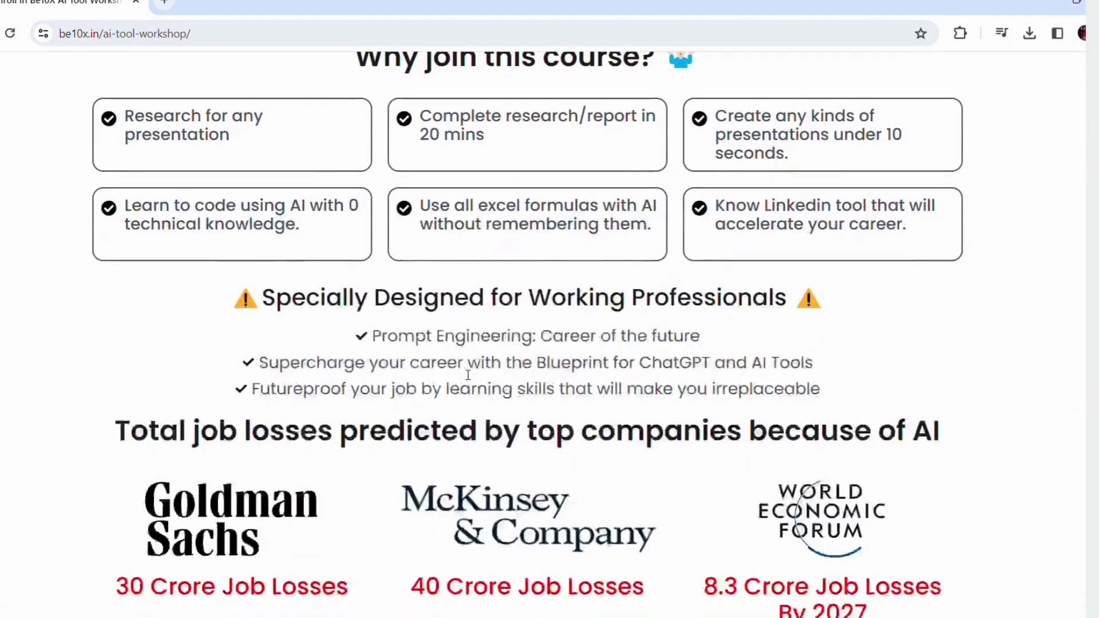
scroll(468, 389, down, 3)
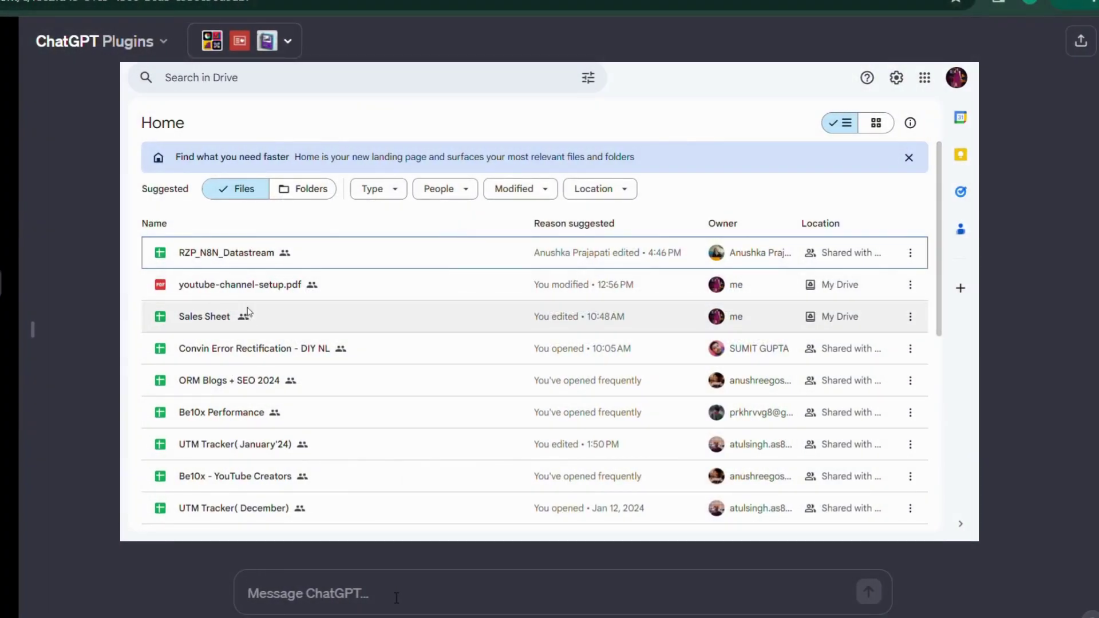
Get a share link for youtube-channel-setup.pdf in Google Drive
click(825, 284)
right_click(689, 332)
click(516, 422)
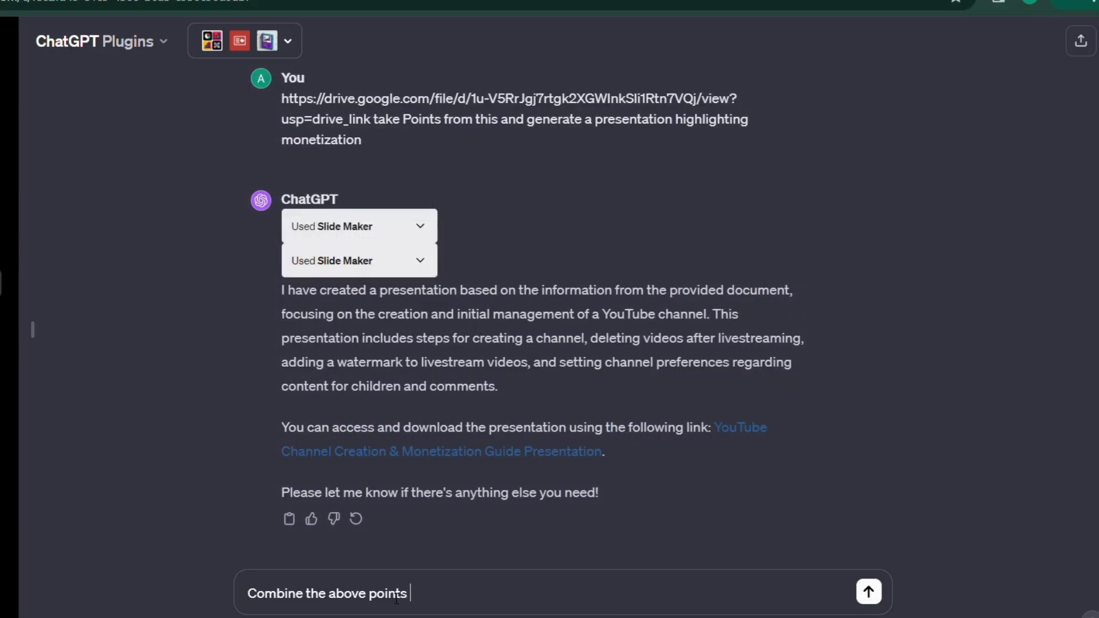
Ask Slide Maker to merge the points with the pasted PDF link, then open the presentation
key(ctrl+v)
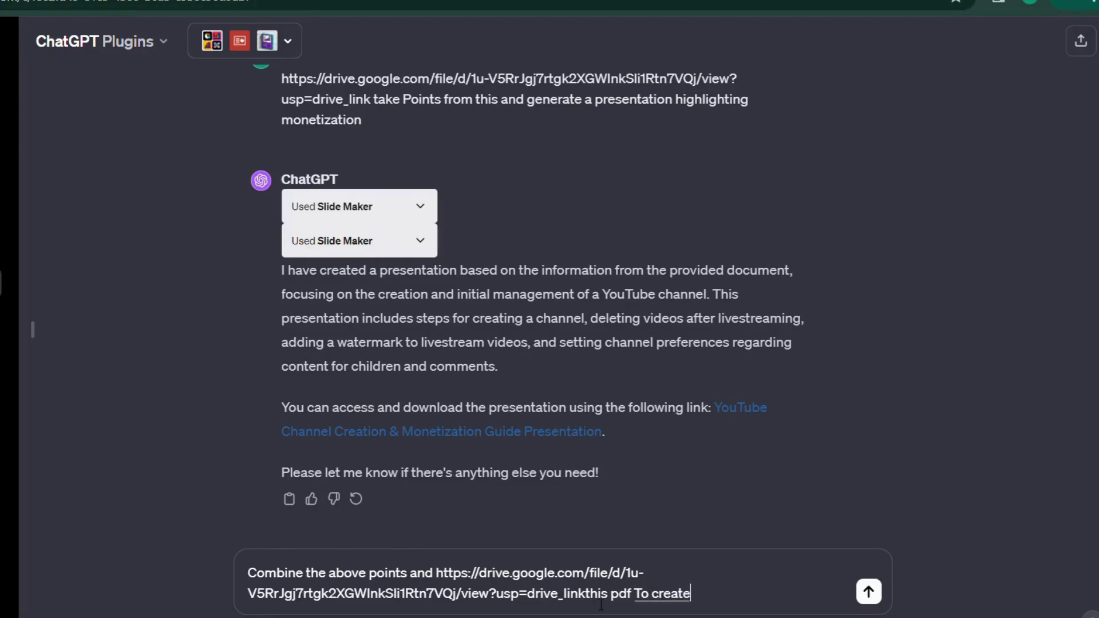
click(870, 593)
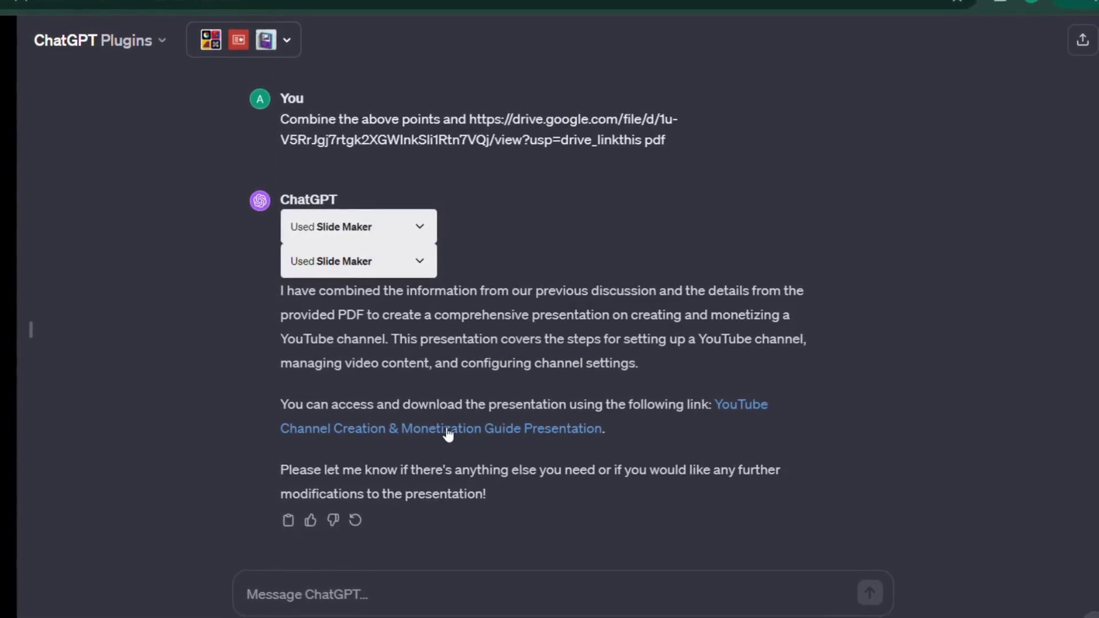
click(446, 430)
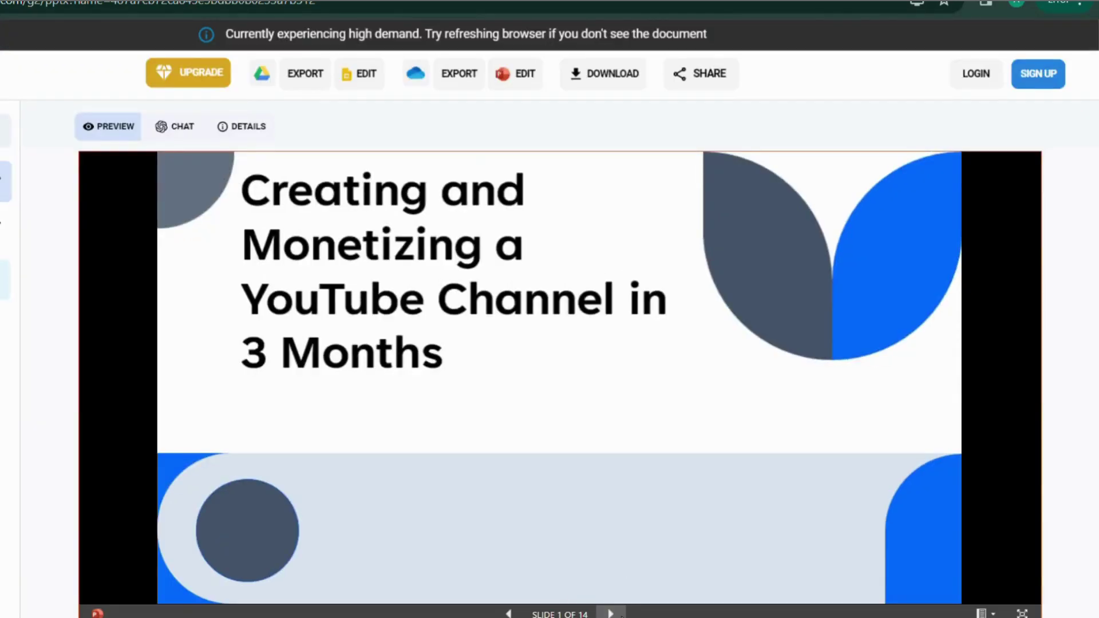
Page through to the final slide 14, then start sharing the presentation
click(612, 614)
click(611, 614)
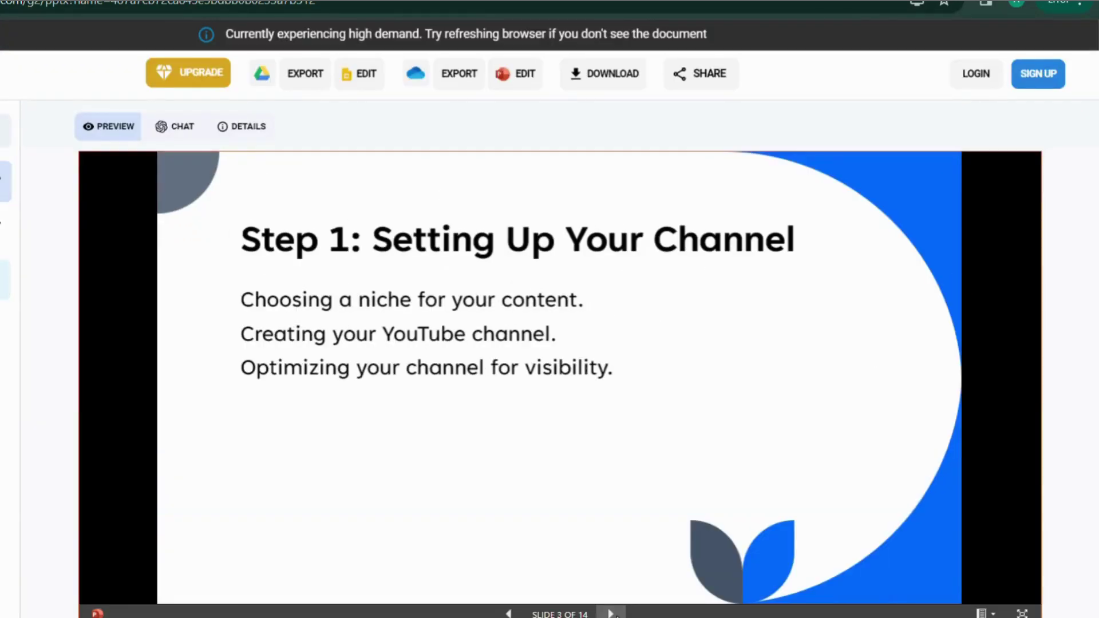
click(612, 613)
click(613, 614)
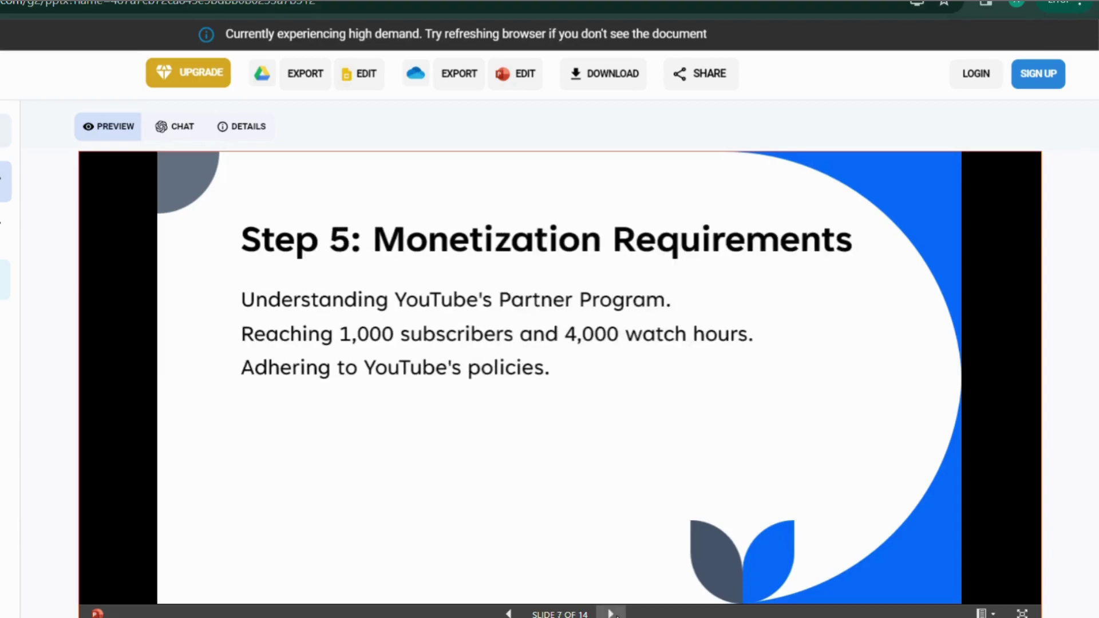
click(612, 613)
click(613, 614)
click(611, 613)
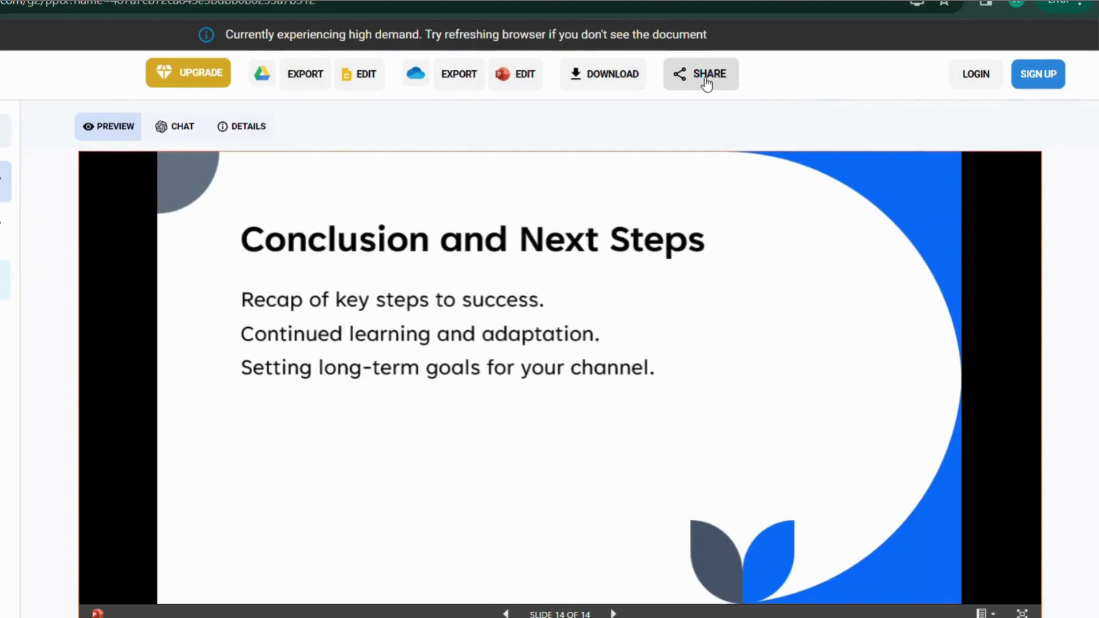
click(707, 81)
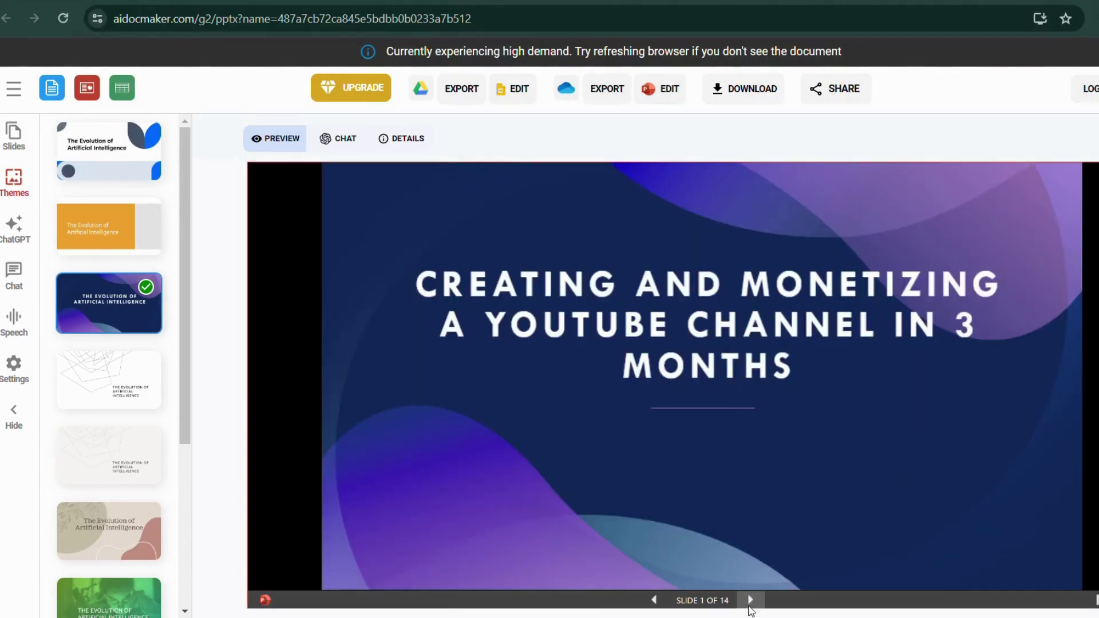
Apply the geometric-line theme and page forward through the slides
key(Right)
key(Right)
key(Right)
key(Right)
key(Right)
key(Right)
key(Right)
key(Right)
click(108, 378)
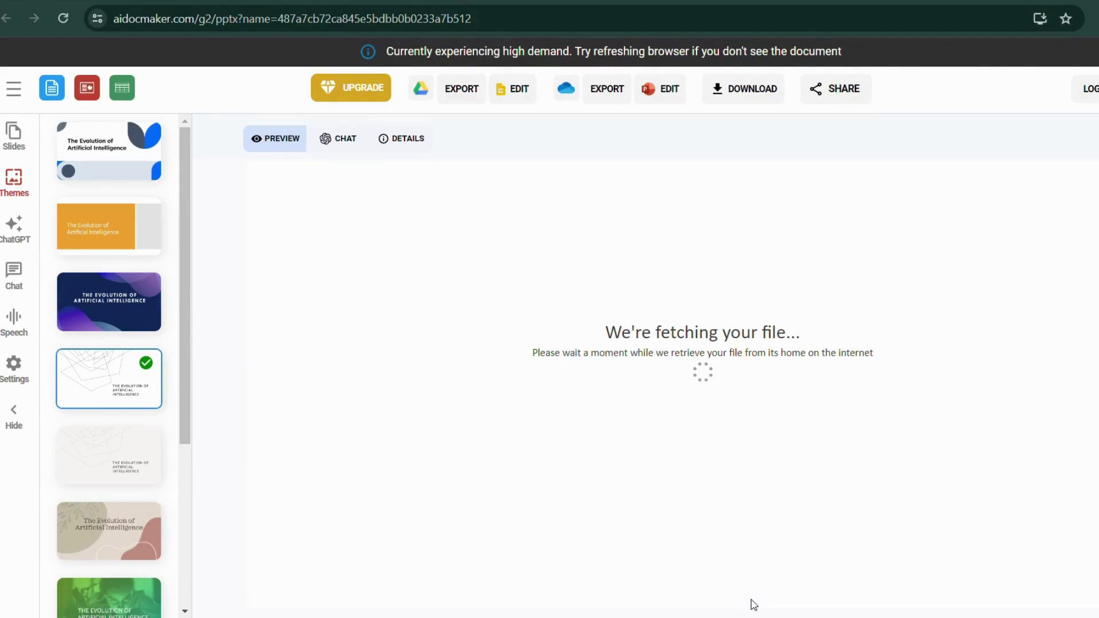
key(Right)
key(Right)
key(Right)
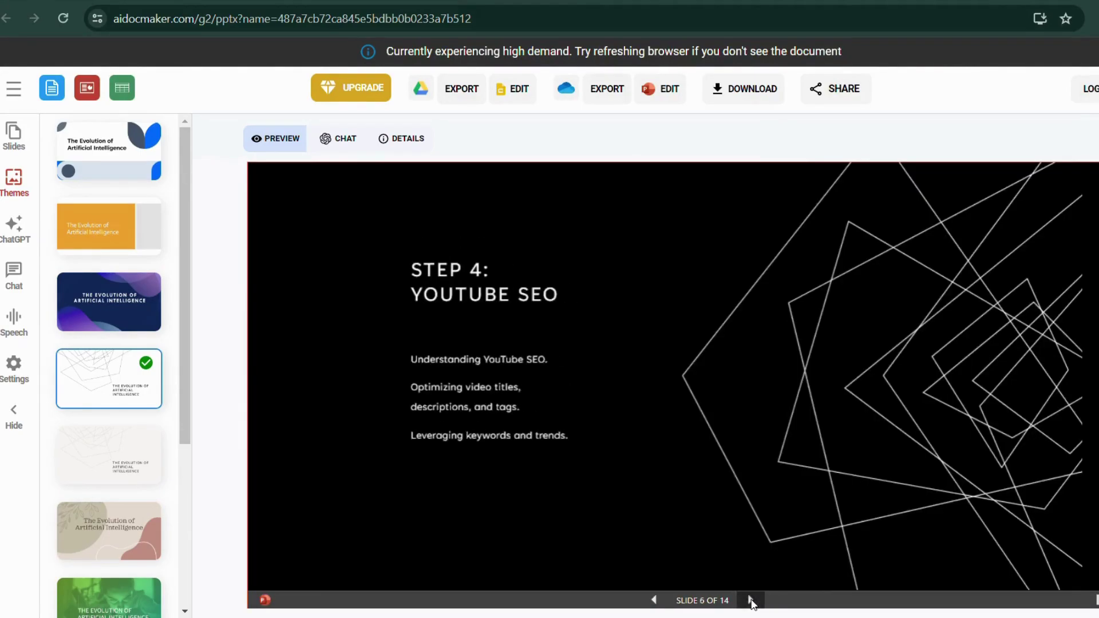
click(752, 600)
click(751, 600)
Preview the deck in the beige floral theme, then in the green photo theme
click(108, 530)
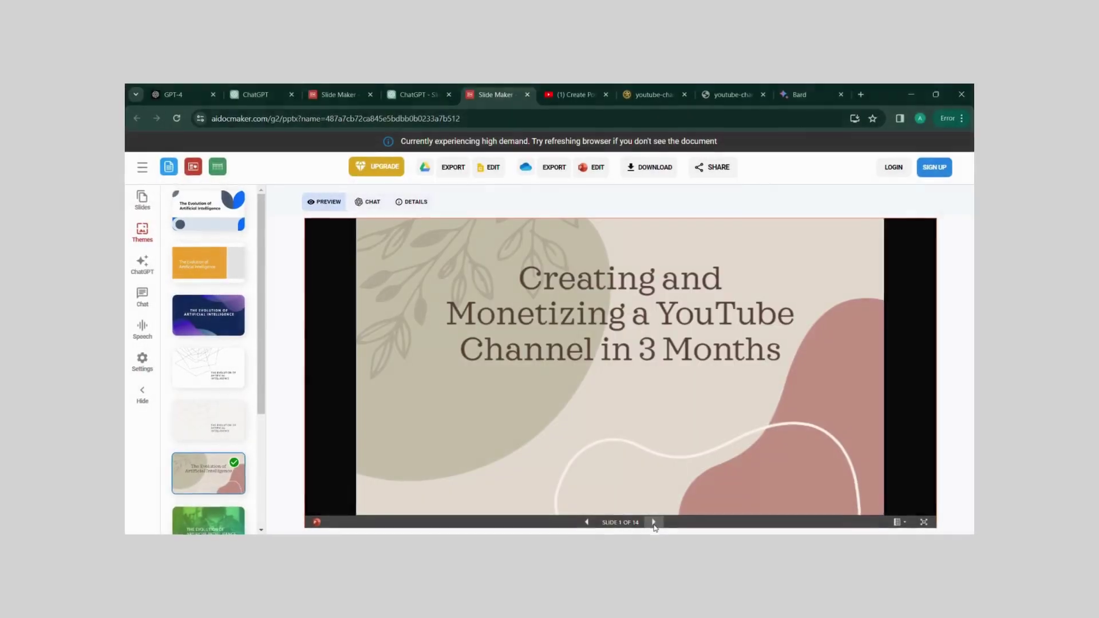
click(657, 531)
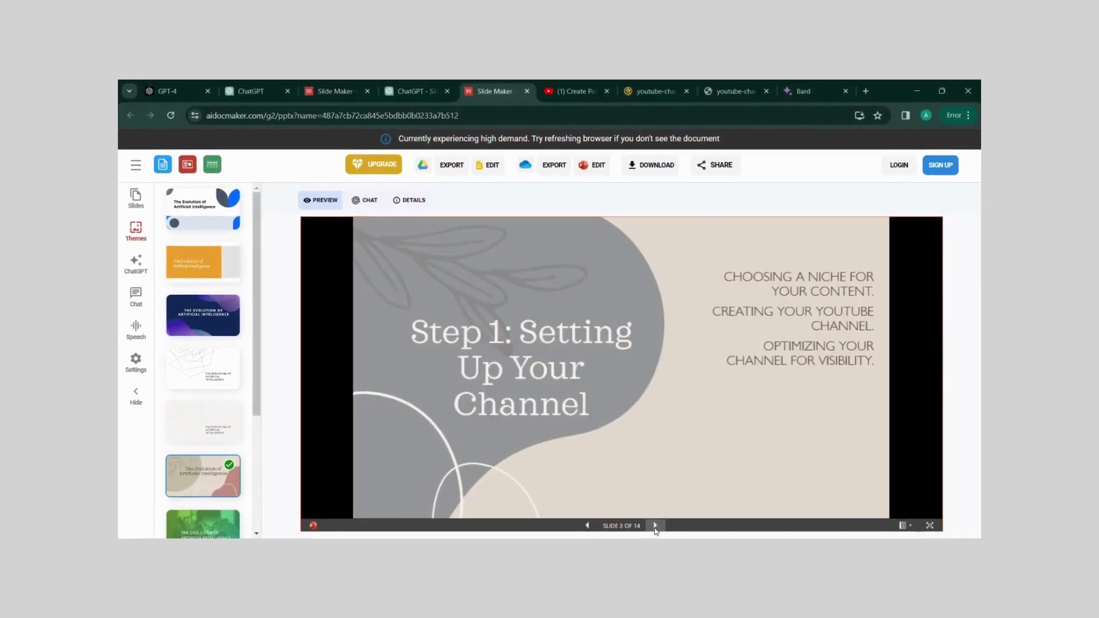
click(657, 531)
click(658, 531)
scroll(197, 386, down, 2)
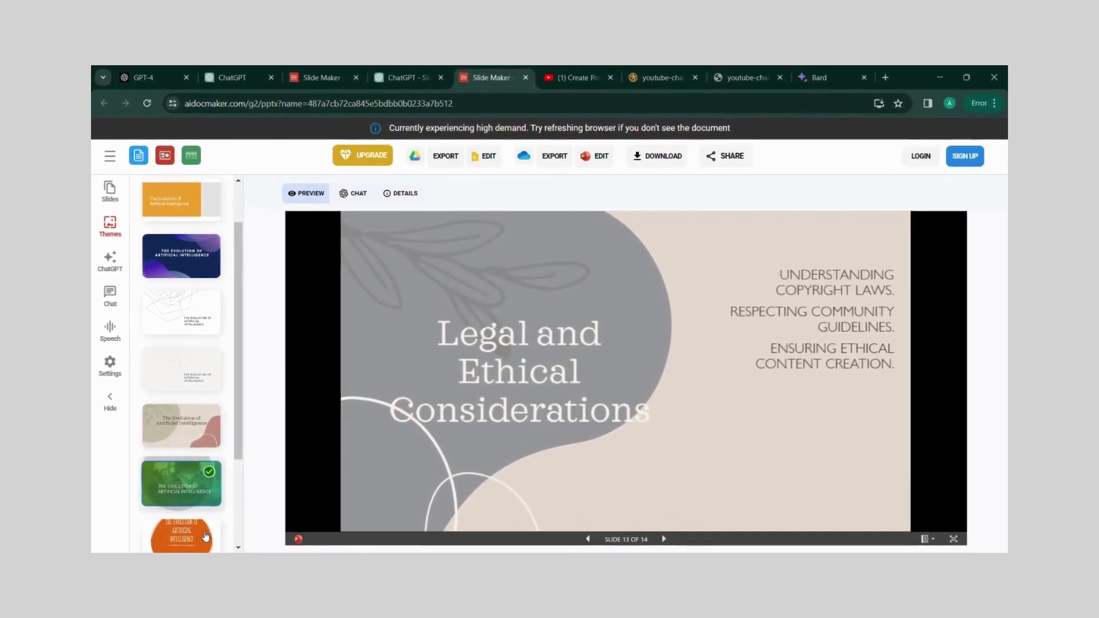
click(666, 542)
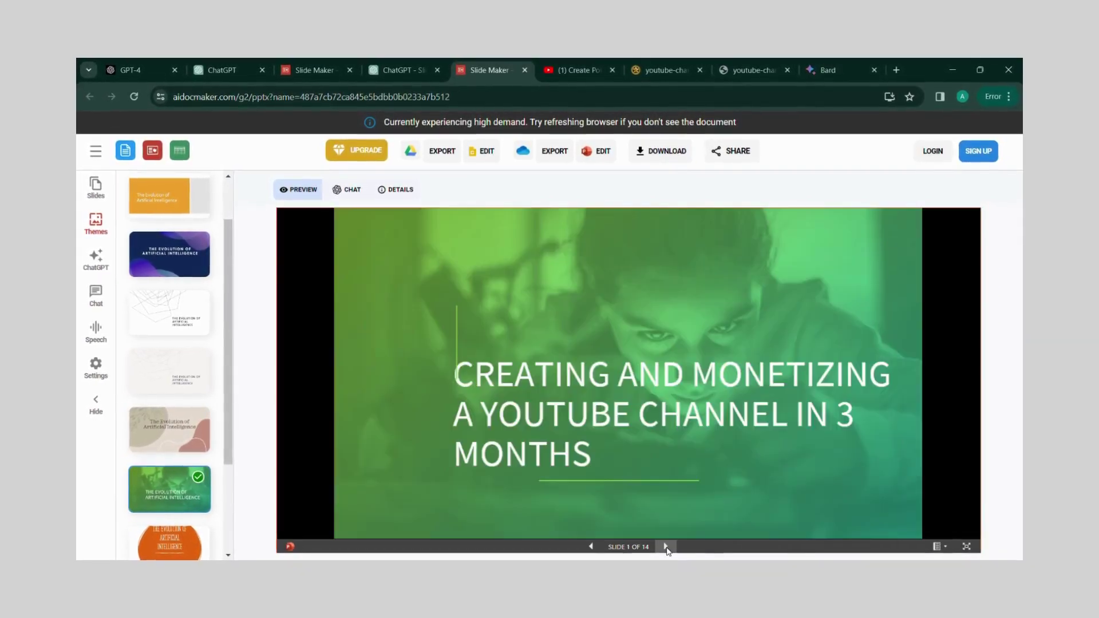
click(666, 544)
click(666, 545)
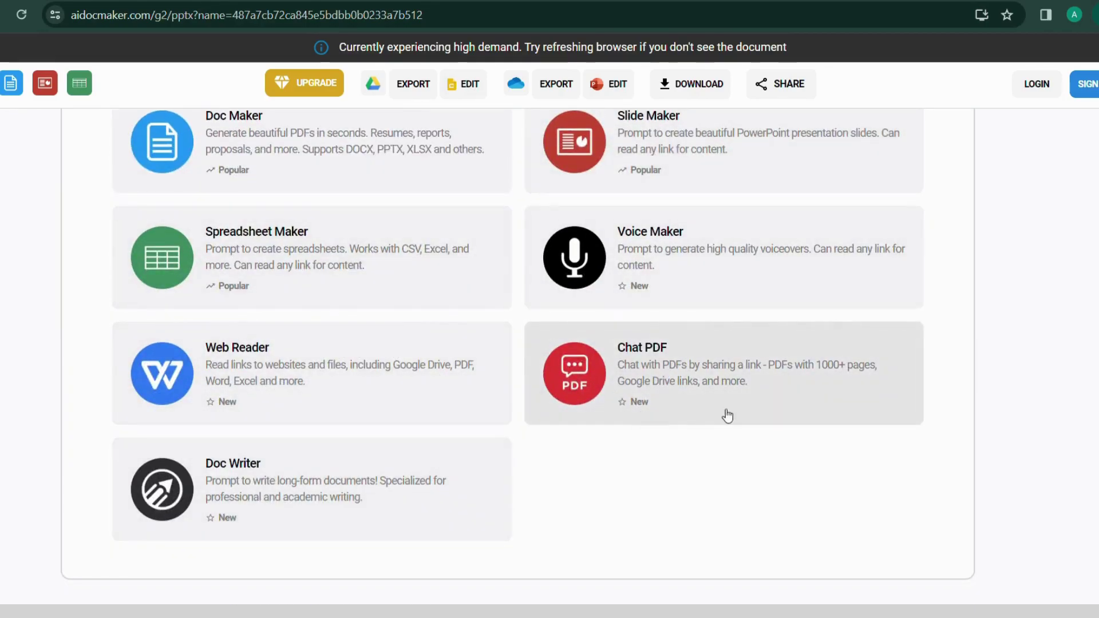
scroll(720, 395, up, 3)
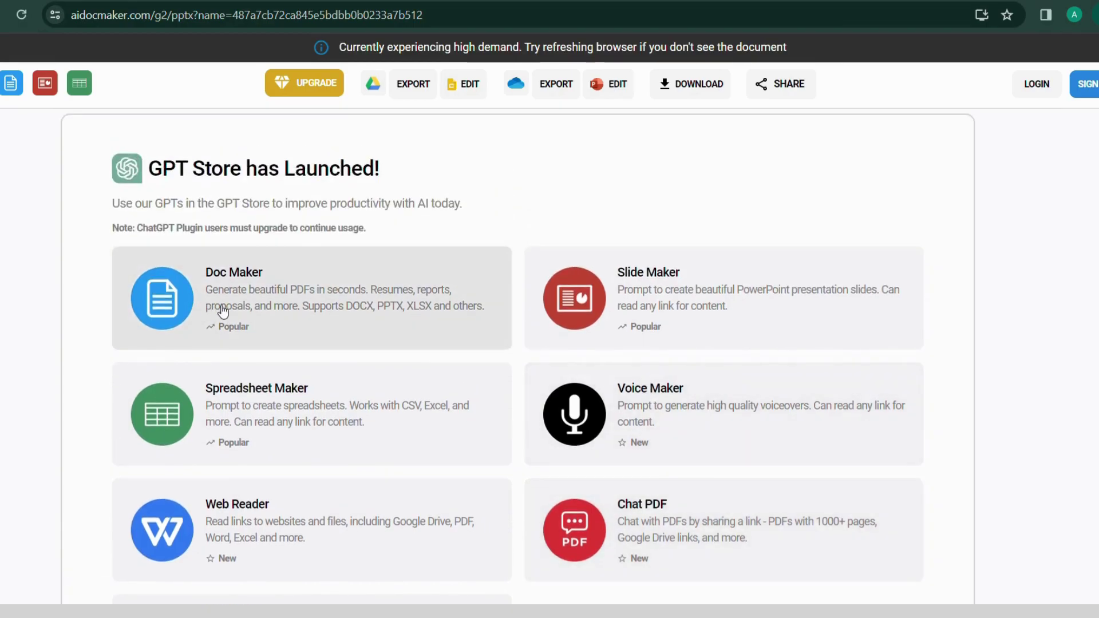
scroll(369, 313, down, 2)
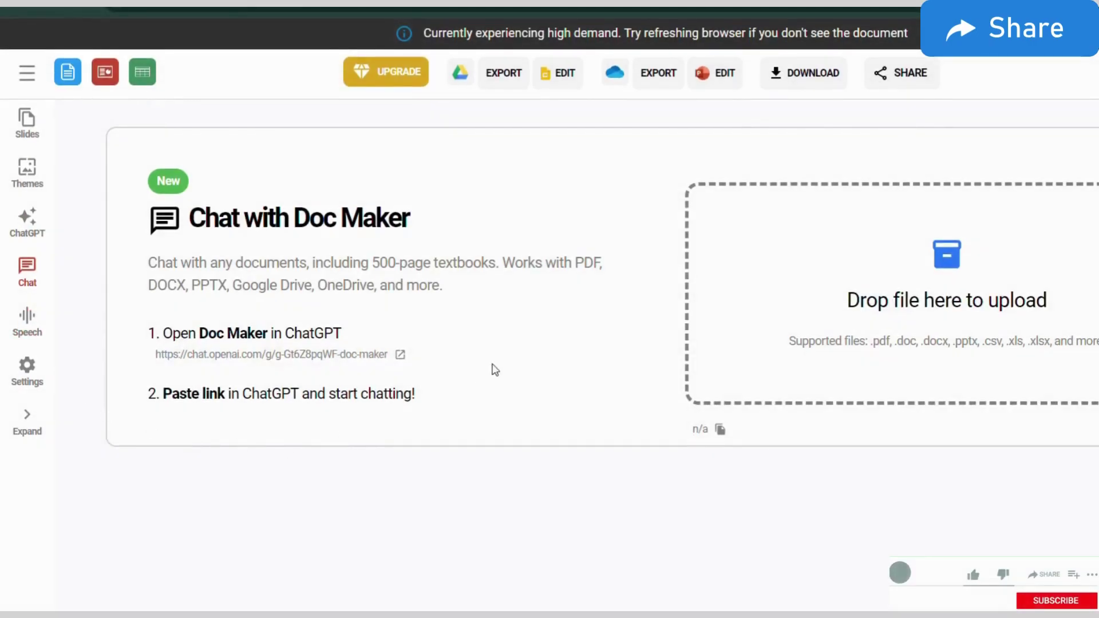
Visit the text-to-speech and account settings pages, then go back to the saved presentations
click(39, 334)
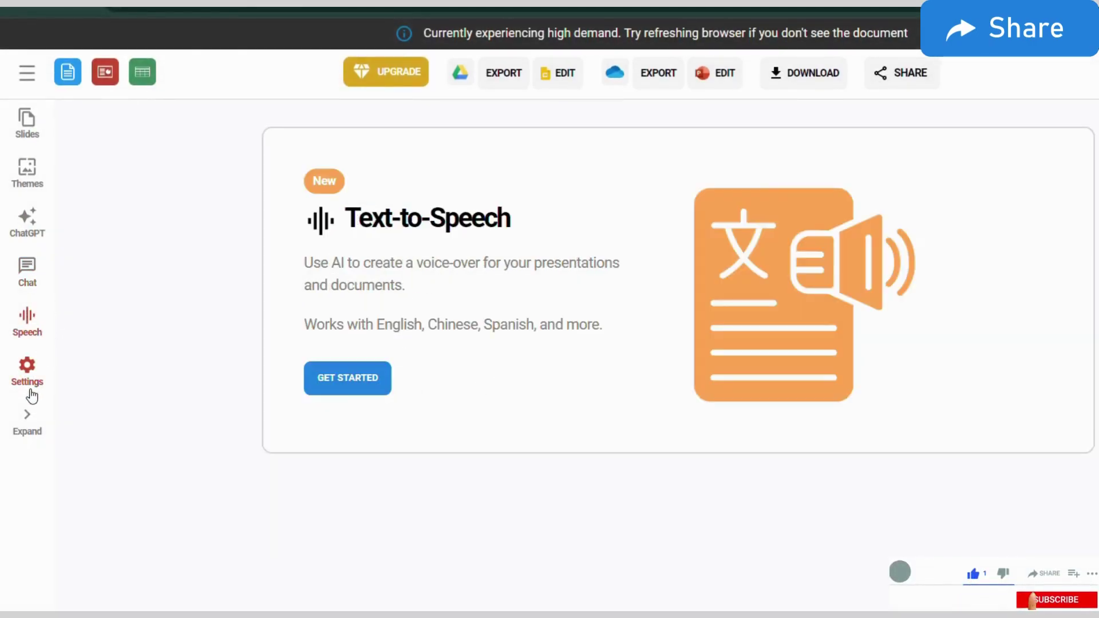
click(29, 382)
scroll(315, 224, down, 1)
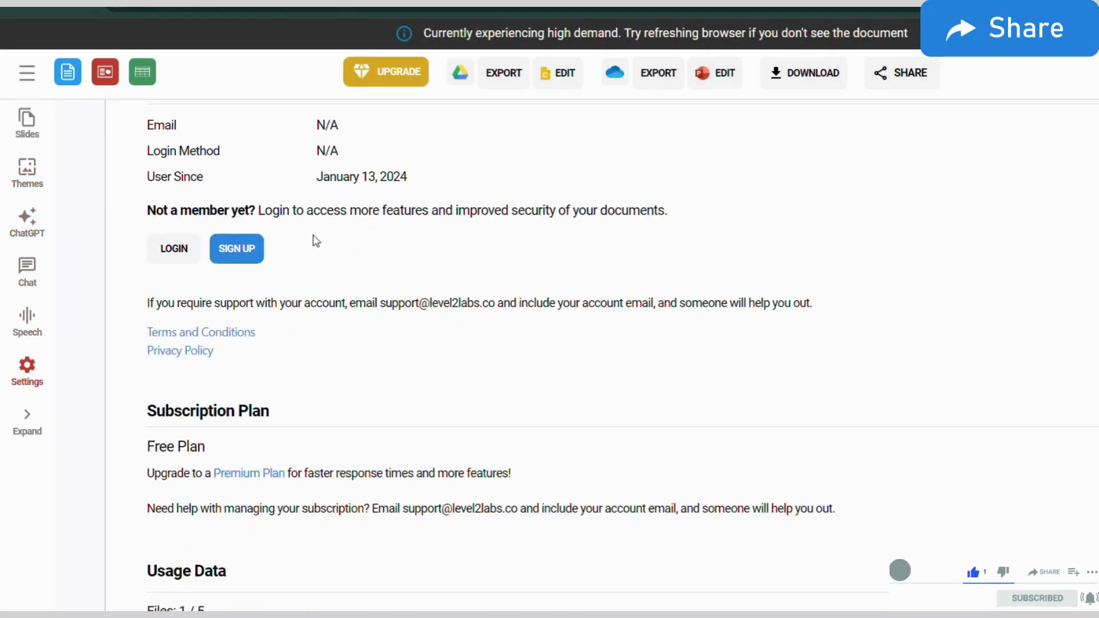
scroll(233, 265, down, 4)
scroll(232, 275, up, 2)
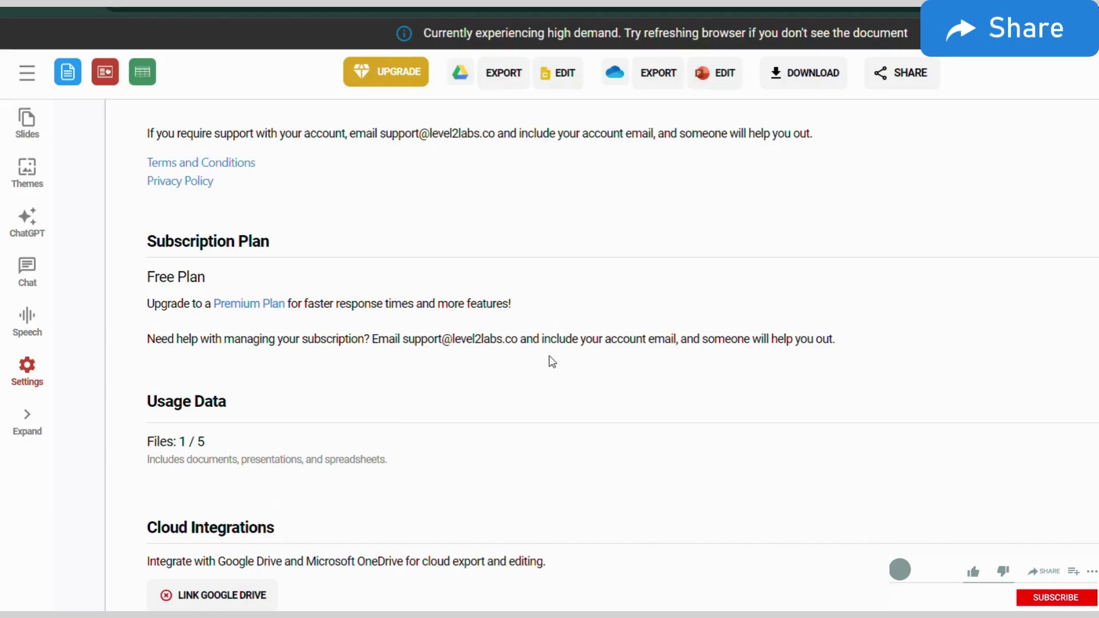
scroll(551, 361, down, 3)
scroll(552, 361, down, 1)
scroll(552, 361, down, 1)
scroll(549, 359, down, 4)
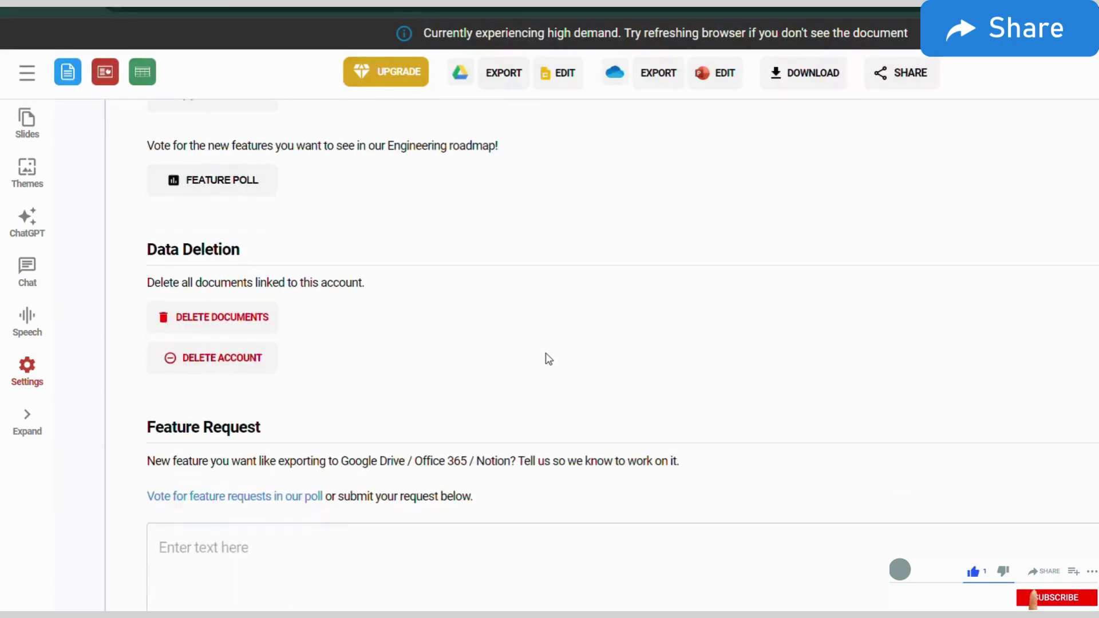
scroll(532, 352, down, 1)
scroll(532, 335, up, 5)
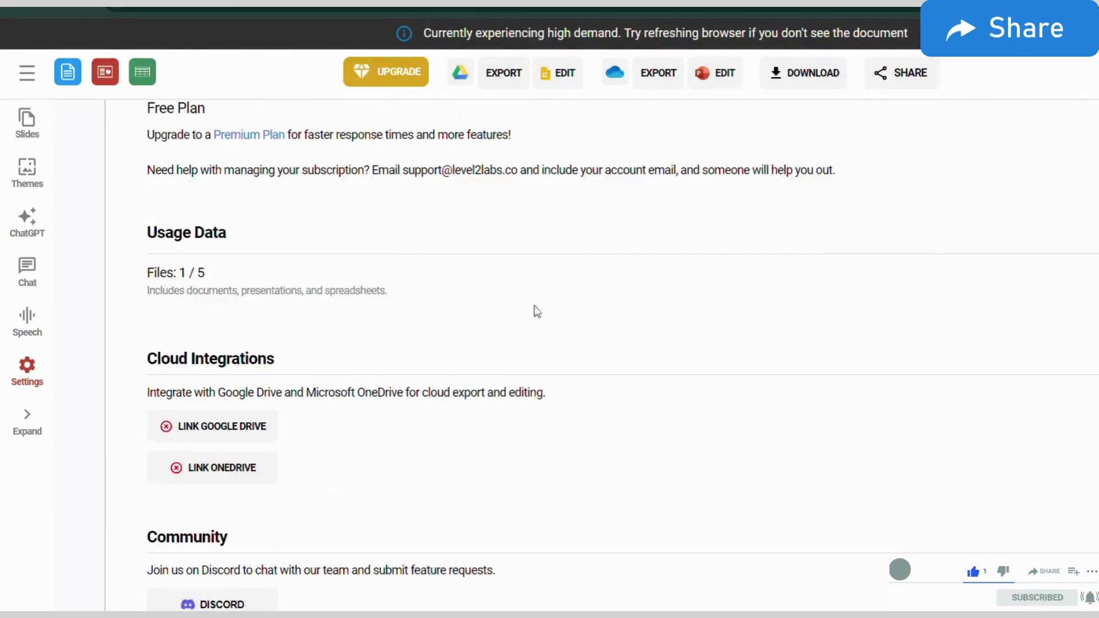
scroll(537, 309, up, 5)
click(31, 123)
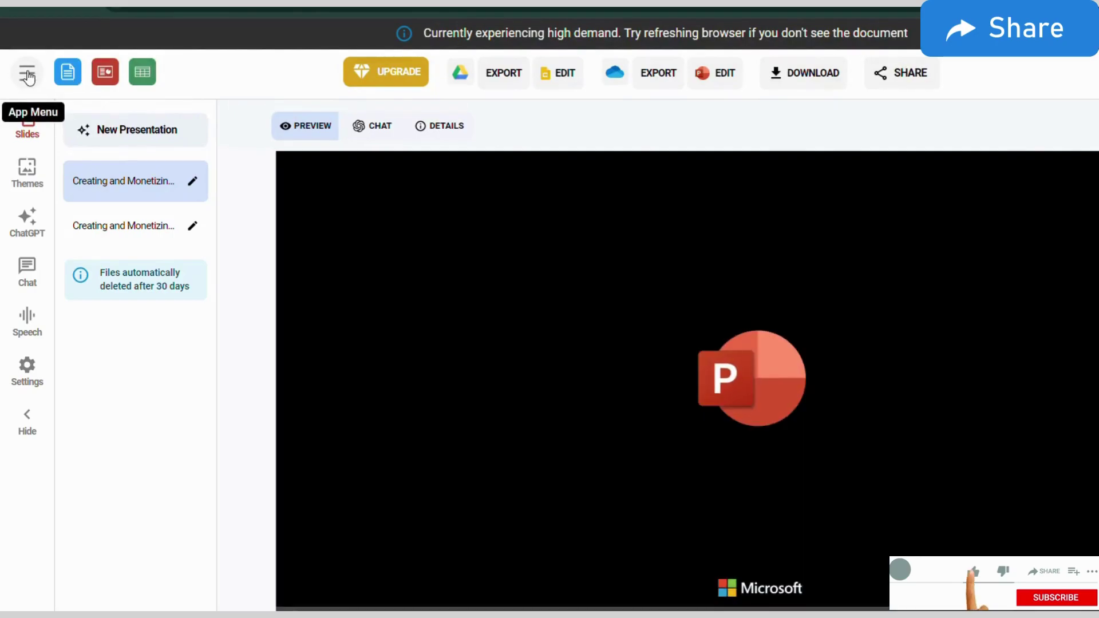
Show and close the Doc, Slide and Spreadsheet makers list, then advance two purple-theme slides
click(27, 77)
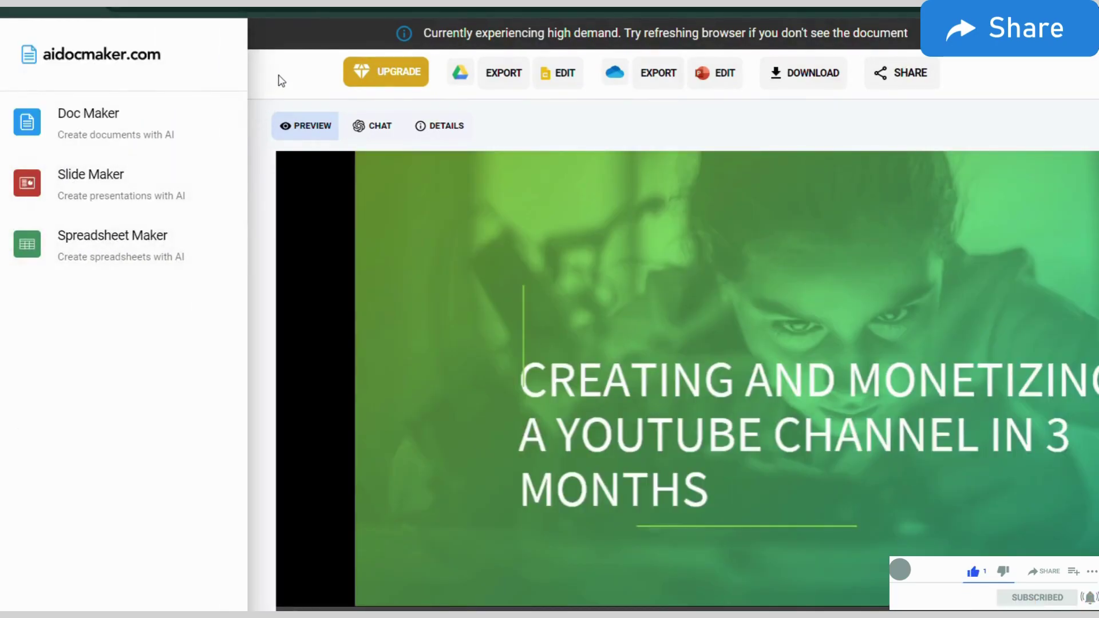
click(278, 80)
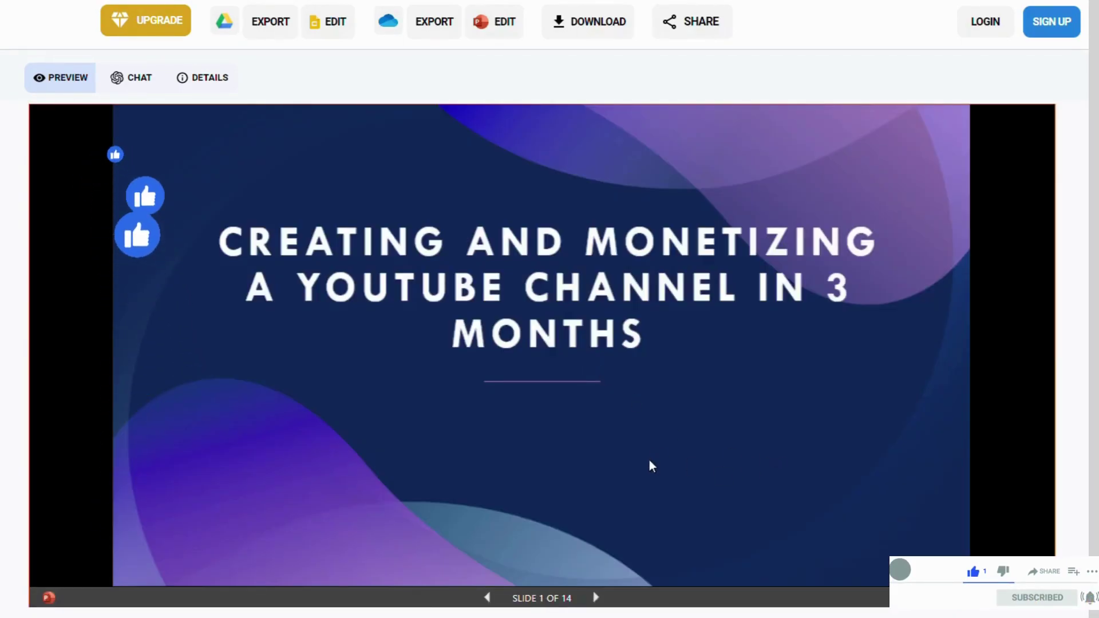
click(596, 598)
click(596, 598)
click(596, 598)
click(597, 598)
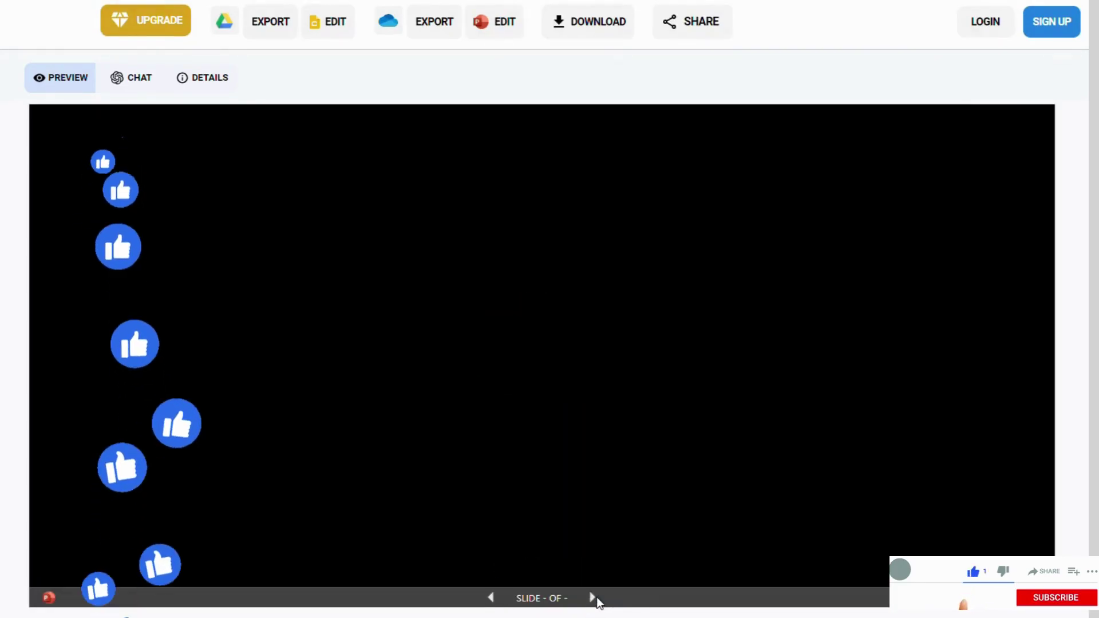
Page through the geometric-line and beige floral versions of the deck
click(597, 598)
click(597, 597)
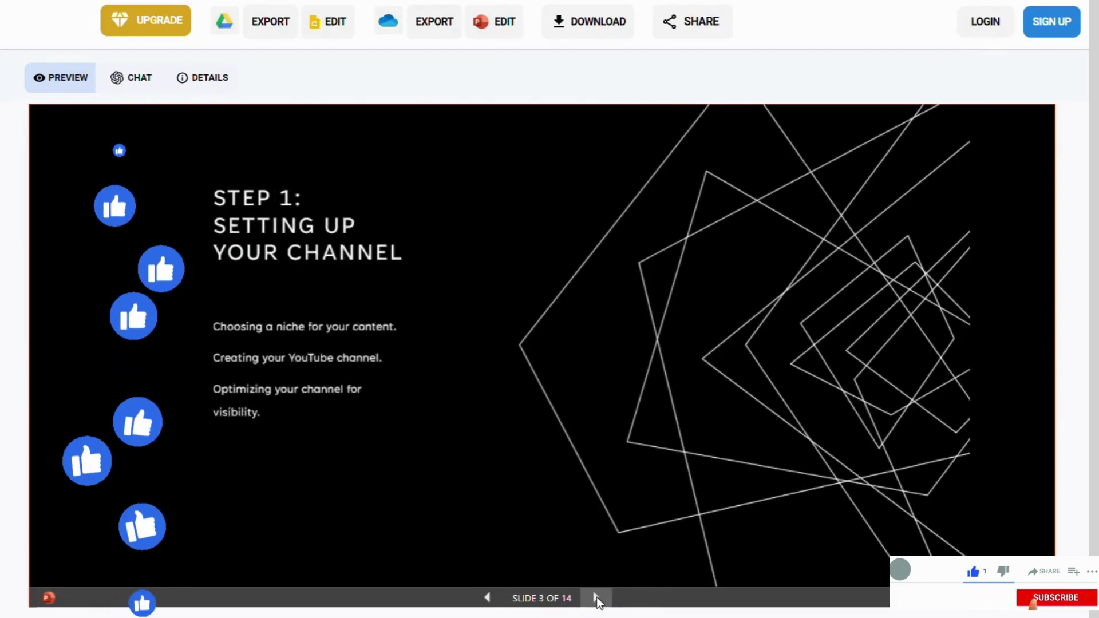
click(597, 598)
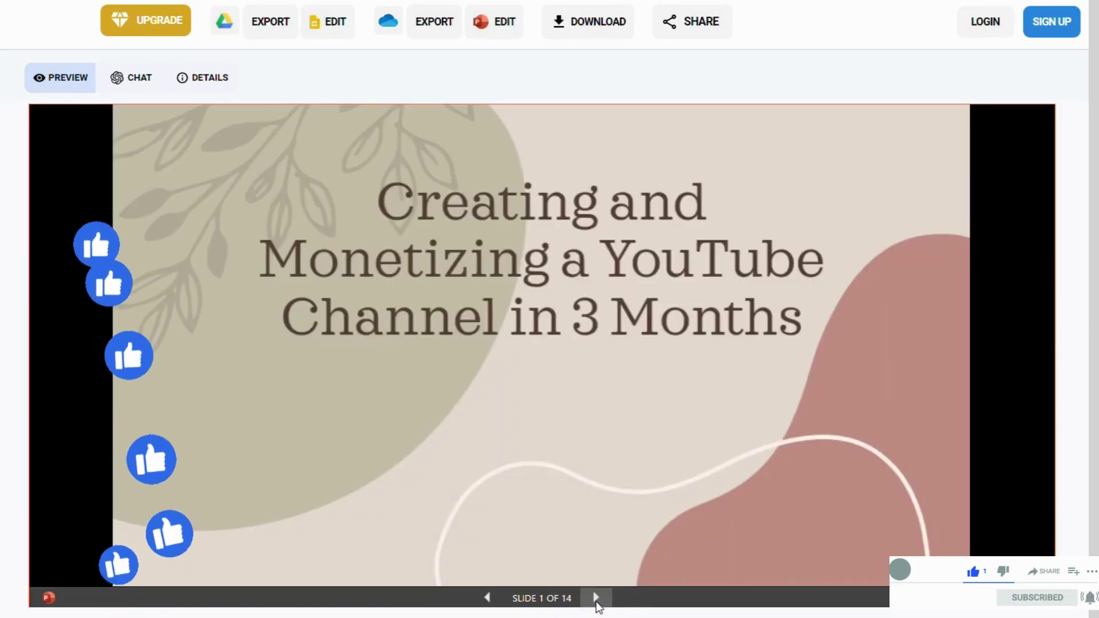
click(597, 599)
click(597, 598)
click(597, 598)
click(596, 602)
click(597, 601)
click(597, 601)
click(597, 601)
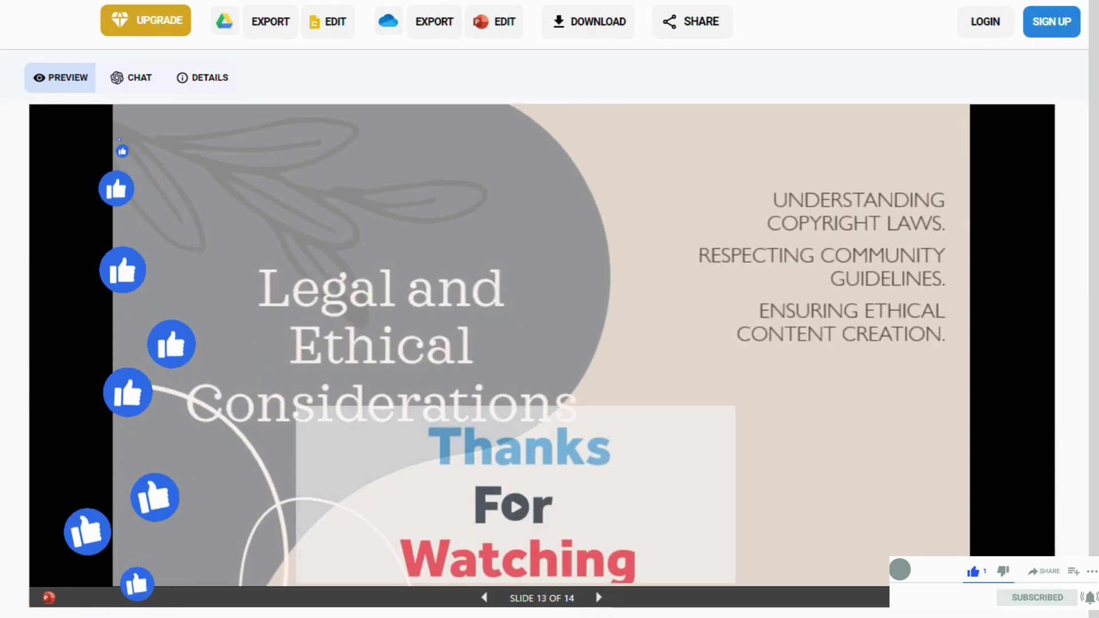
click(602, 595)
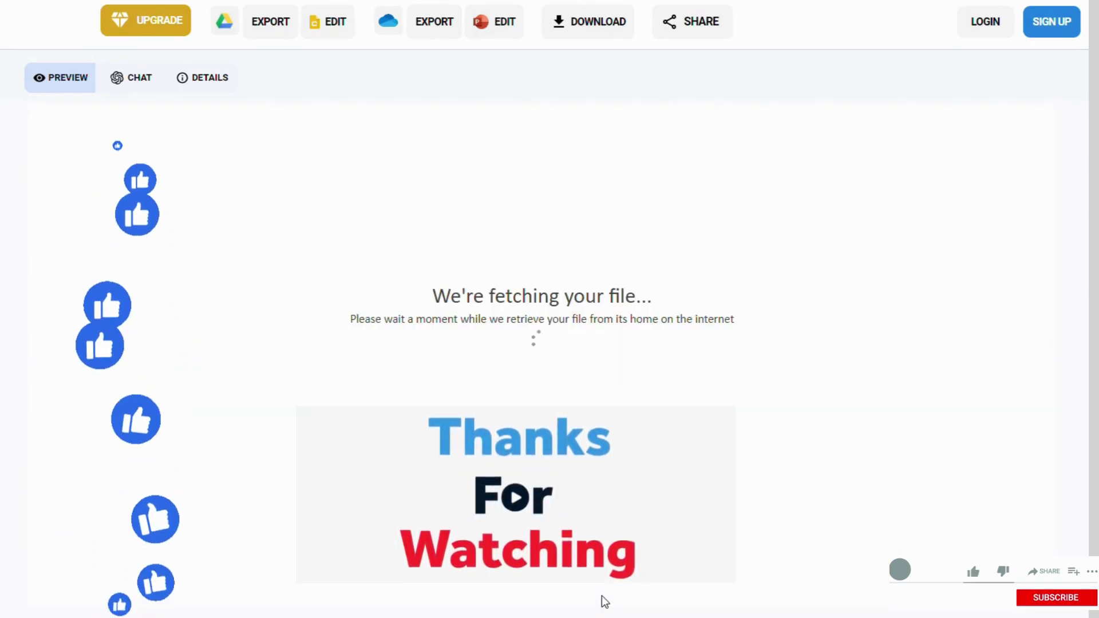